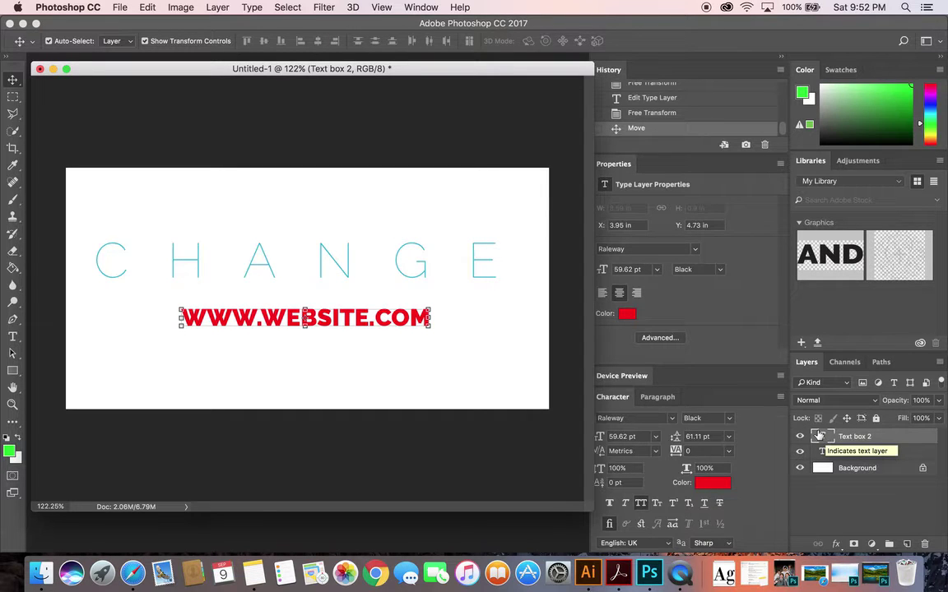
Move the CHANGE heading upward and the website address down near the canvas's lower edge, leaving an empty gap between them.
drag(402, 318, 369, 366)
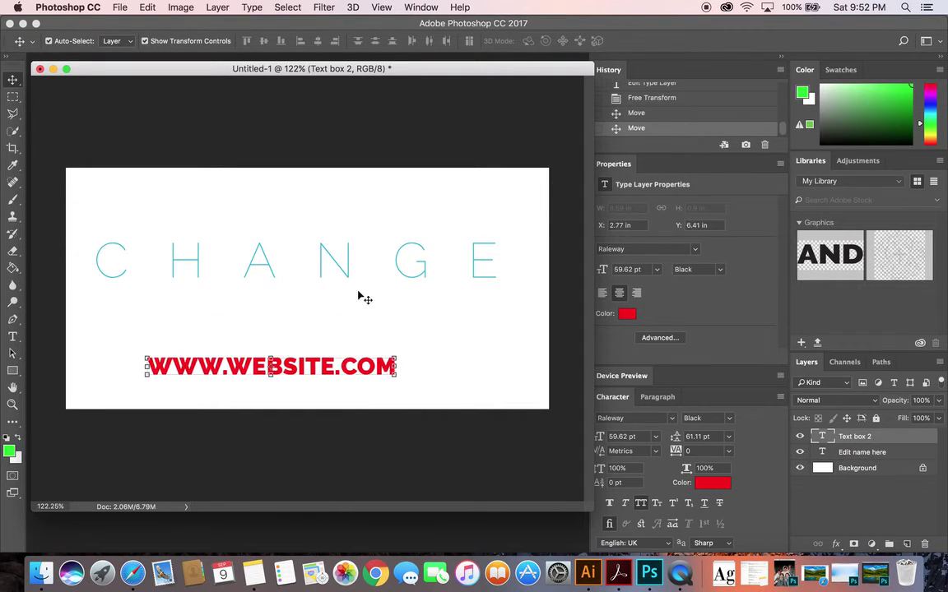
click(346, 265)
mouse_move(345, 265)
mouse_down()
mouse_move(372, 217)
mouse_move(359, 206)
mouse_move(355, 262)
mouse_up()
drag(321, 361, 355, 322)
drag(359, 281, 354, 253)
drag(359, 321, 343, 376)
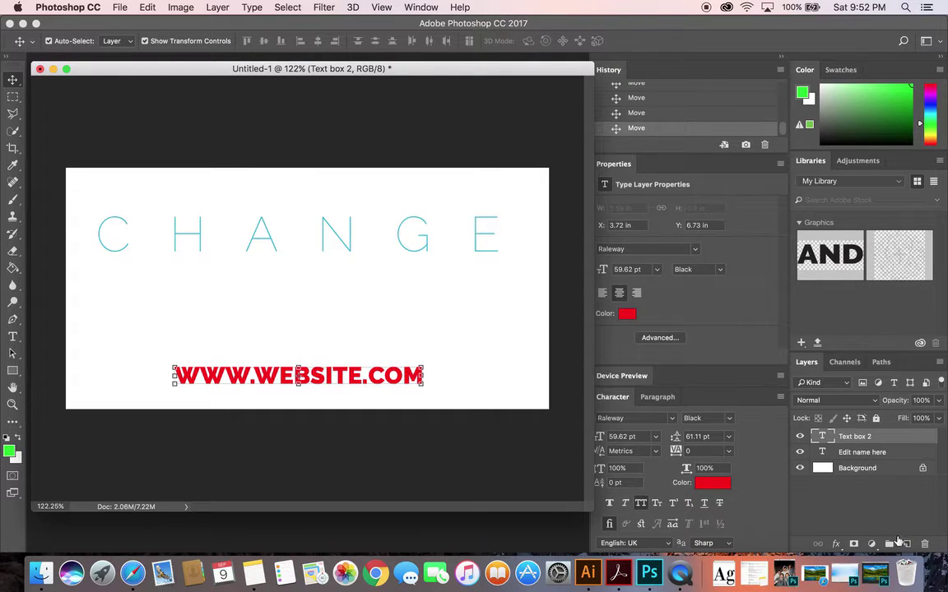
Create a new layer and name it subline.
click(903, 542)
double_click(850, 436)
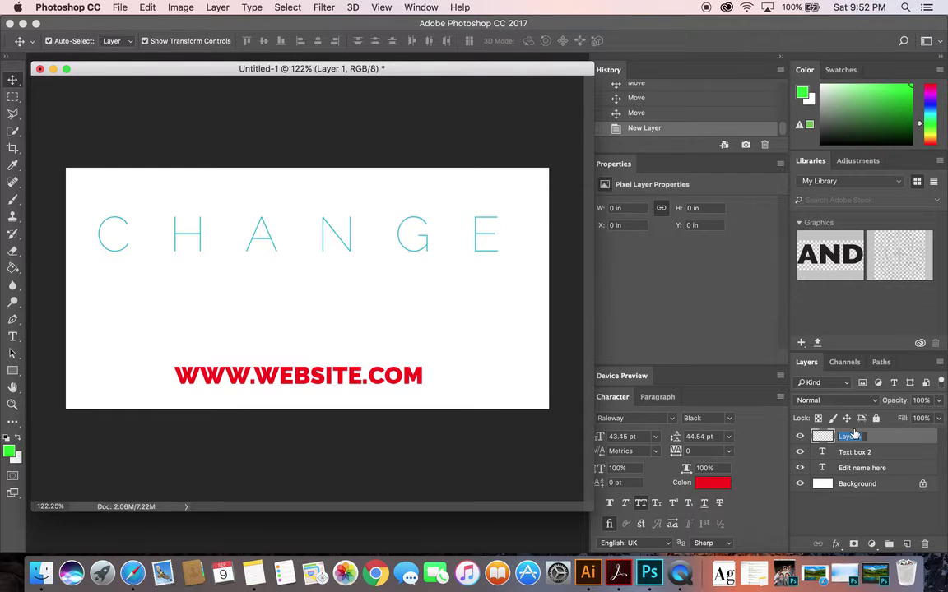
text(subline)
key(Return)
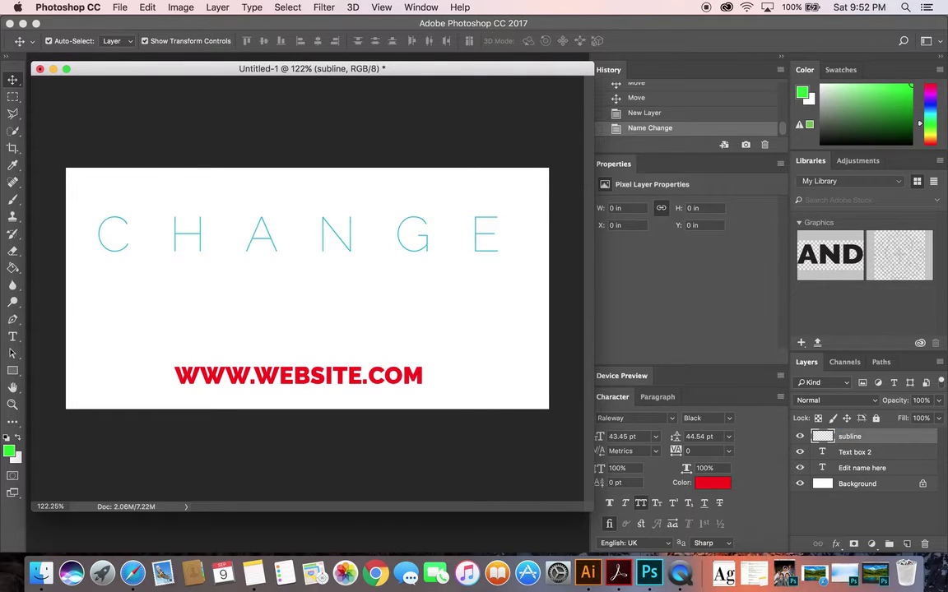
Add the text SOMETHING GOES HERE below the CHANGE heading on the subline layer.
click(13, 337)
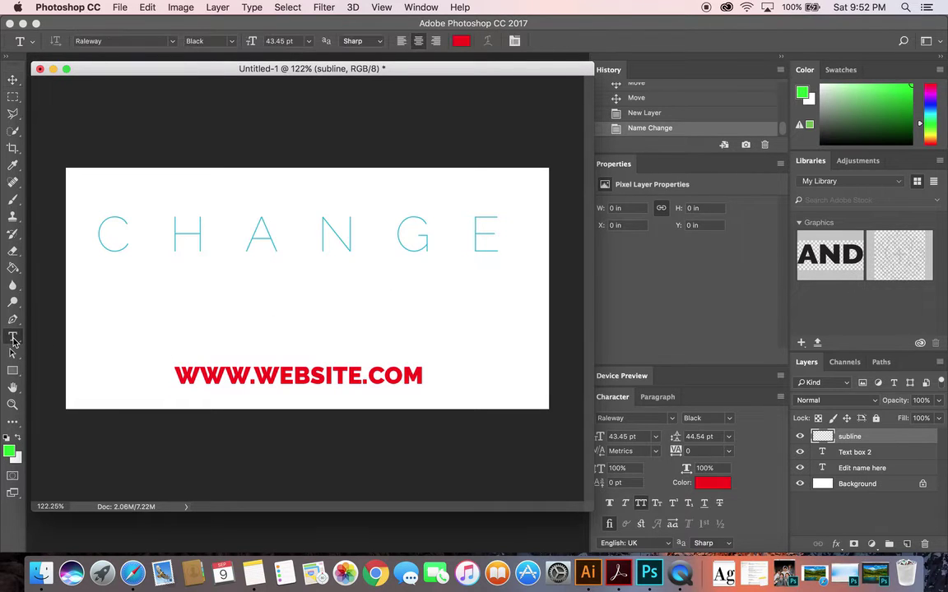
click(139, 303)
text(SOMETHING GOES HERE)
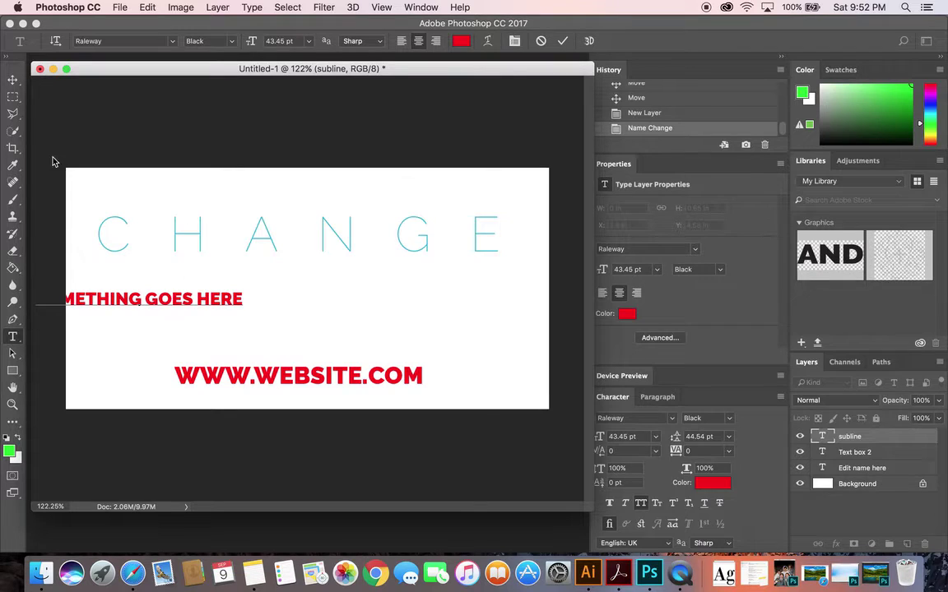
click(12, 79)
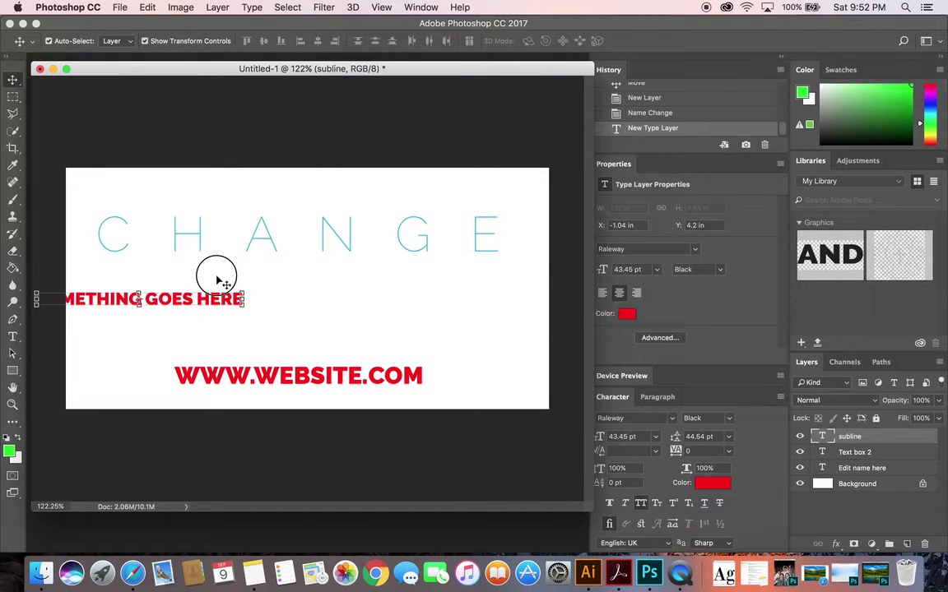
Move the SOMETHING GOES HERE text fully onto the canvas, between the heading and the website address, left-aligned with the address.
drag(227, 296, 334, 277)
mouse_move(166, 278)
mouse_down()
mouse_move(139, 277)
mouse_move(150, 278)
mouse_up()
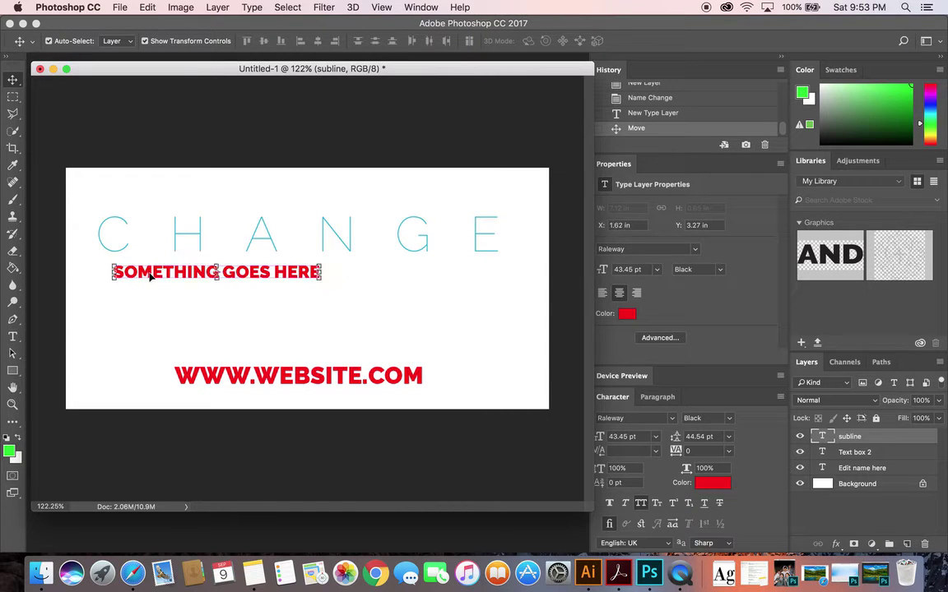
click(271, 244)
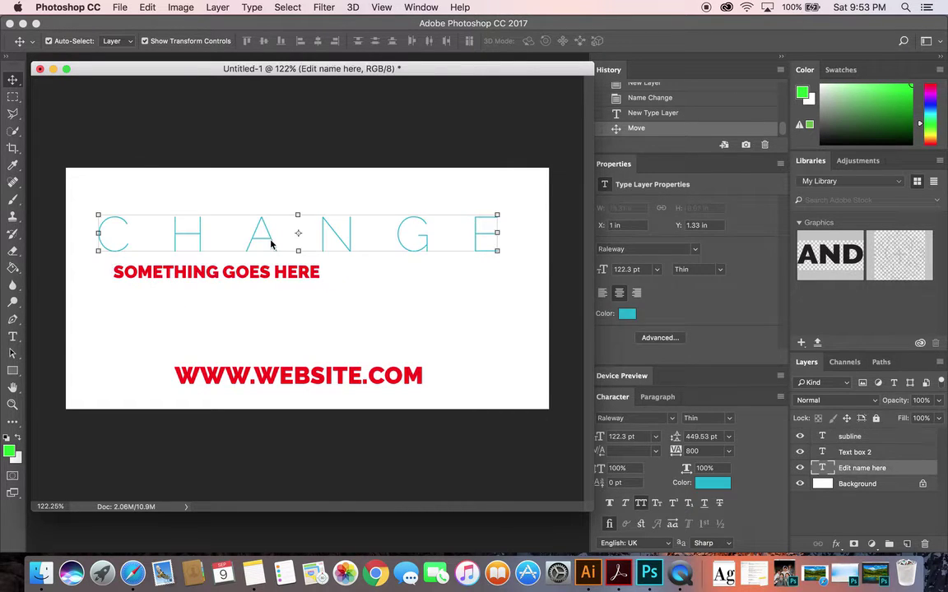
click(244, 272)
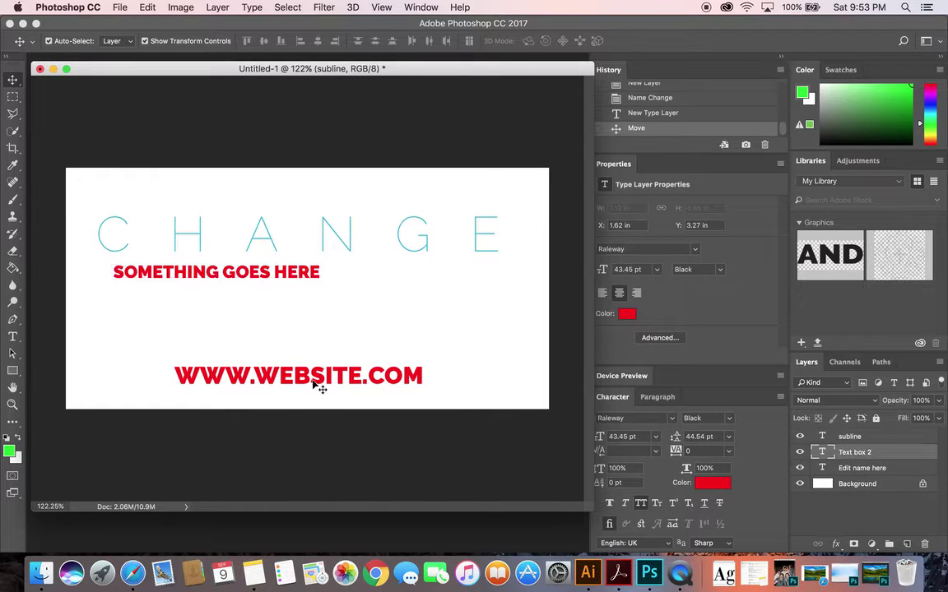
click(315, 383)
drag(296, 276, 355, 292)
Recolor the SOMETHING GOES HERE text to a medium green.
double_click(823, 438)
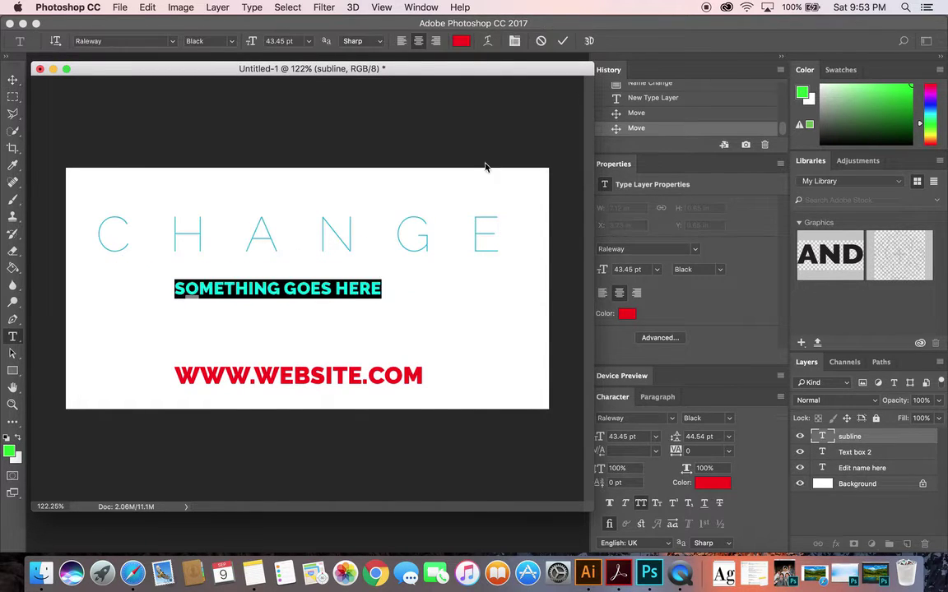
click(461, 41)
drag(519, 229, 507, 211)
click(480, 173)
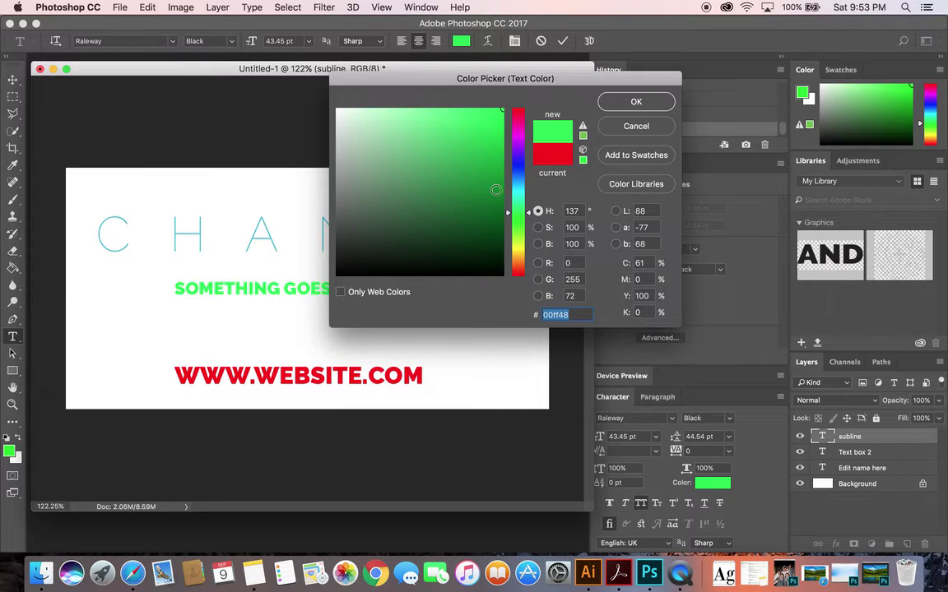
click(634, 102)
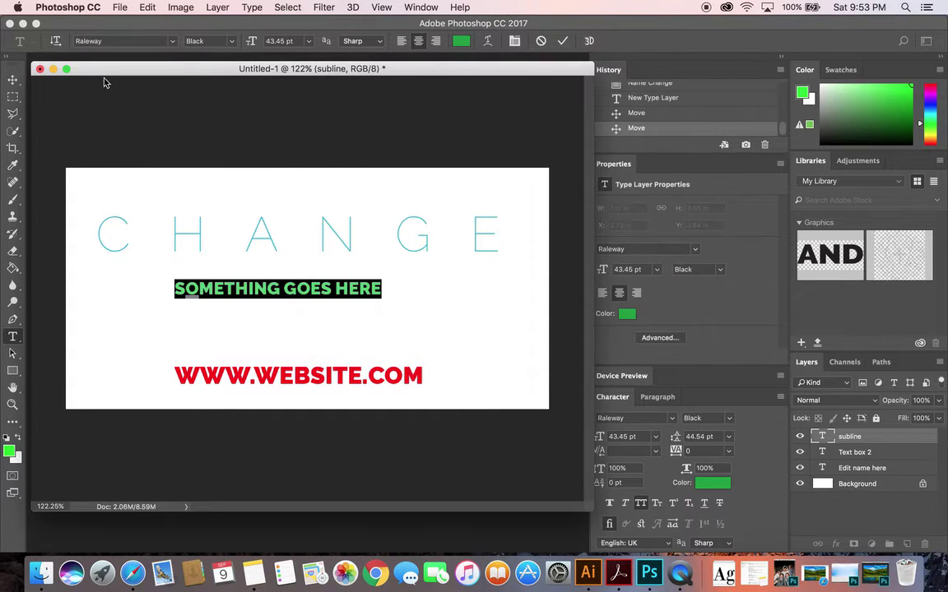
click(12, 79)
Raise the CHANGE heading, center the green subline beneath it, and nudge the website address slightly upward.
drag(332, 292, 371, 314)
click(271, 239)
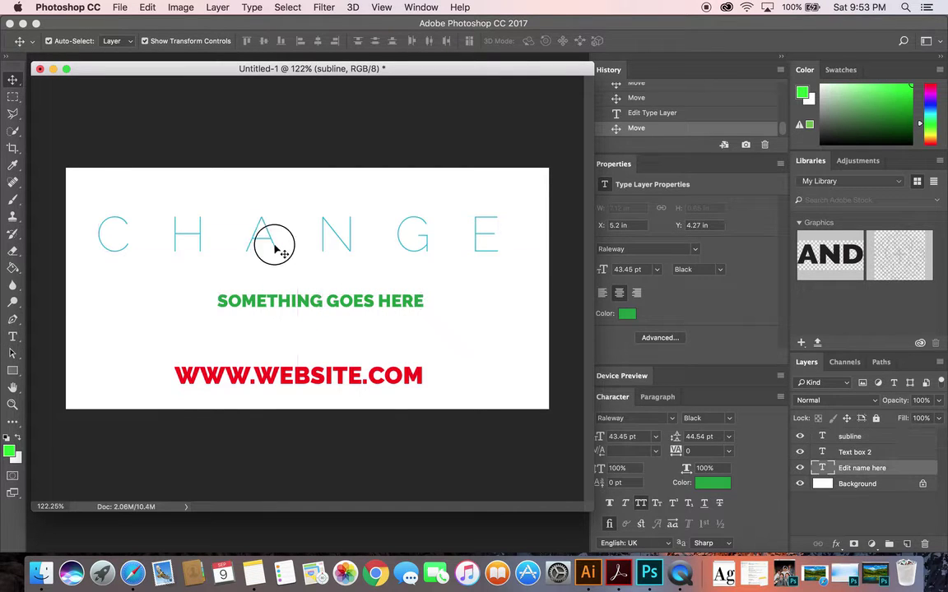
drag(294, 293, 272, 264)
mouse_move(321, 385)
mouse_down()
mouse_move(358, 360)
mouse_move(320, 377)
mouse_up()
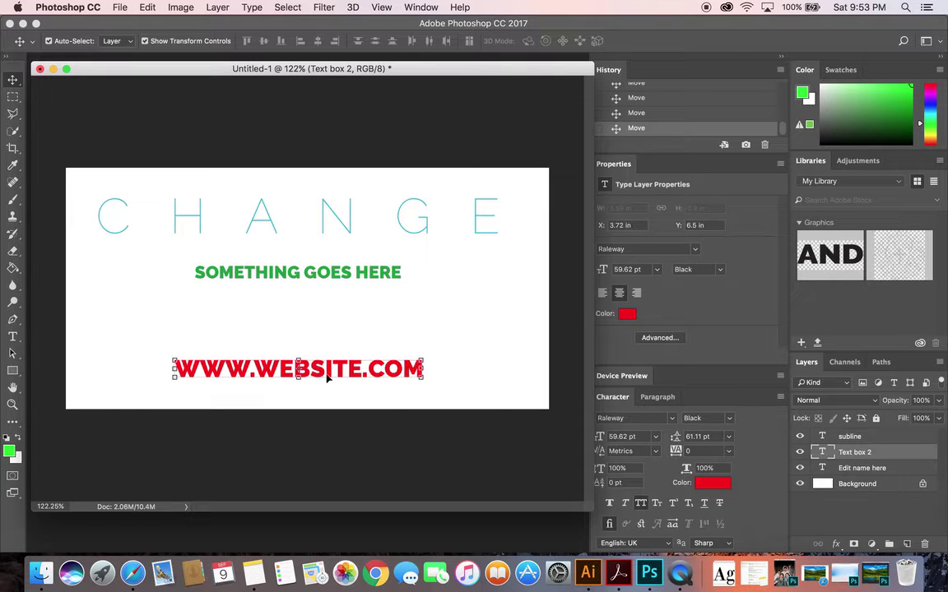
Scale the website address up to about 135% and center it near the canvas's lower edge.
drag(421, 360, 508, 316)
drag(476, 365, 440, 376)
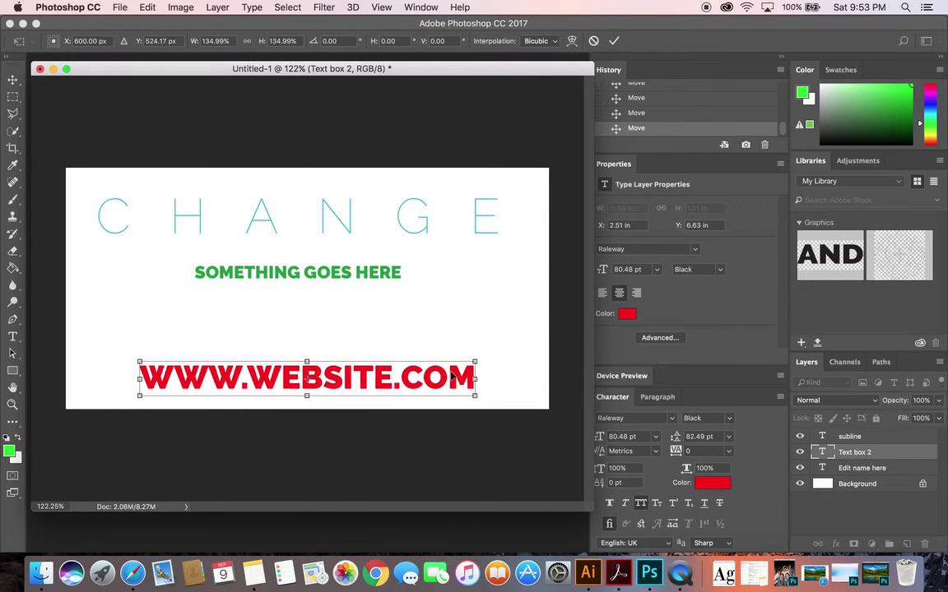
key(Return)
Enlarge the green subline to about 61 pt and lower it and the CHANGE heading, with the subline midway above the website address.
click(374, 274)
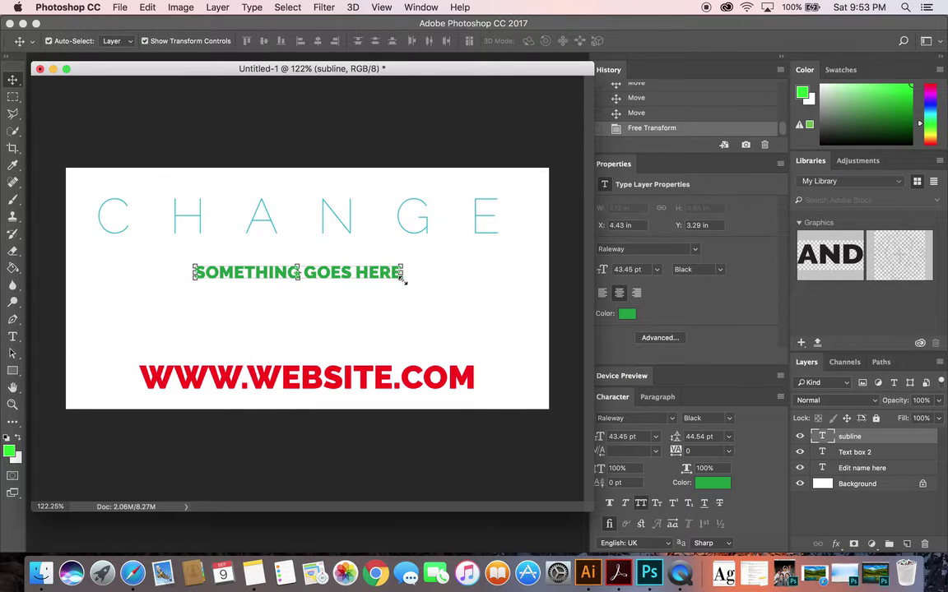
drag(403, 281, 415, 308)
key(Return)
drag(423, 229, 424, 250)
mouse_move(416, 308)
mouse_down()
mouse_move(403, 297)
mouse_move(405, 307)
mouse_up()
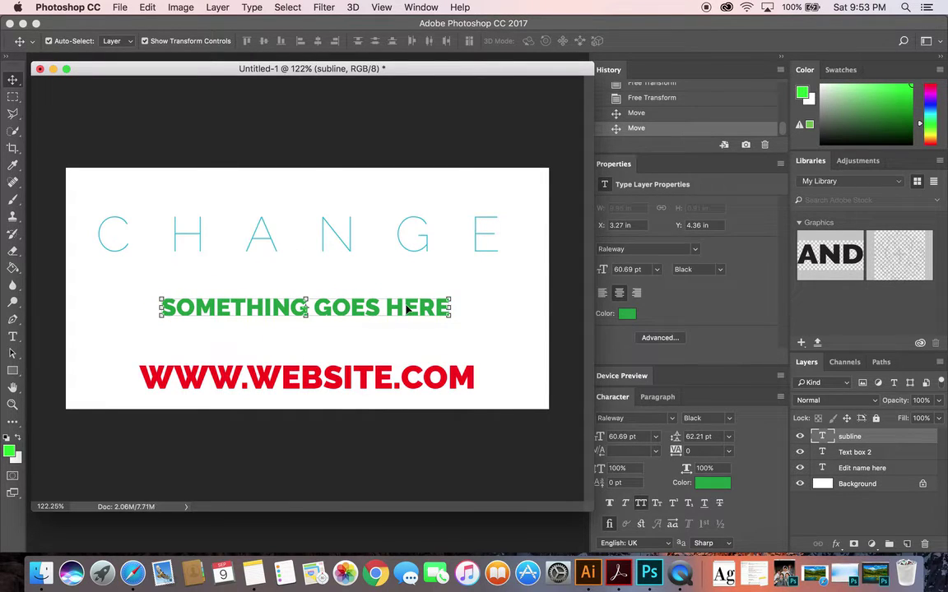
Shift the green subline partly off the canvas's right edge and the website address partly off its left edge.
drag(407, 309, 543, 291)
drag(430, 366, 313, 348)
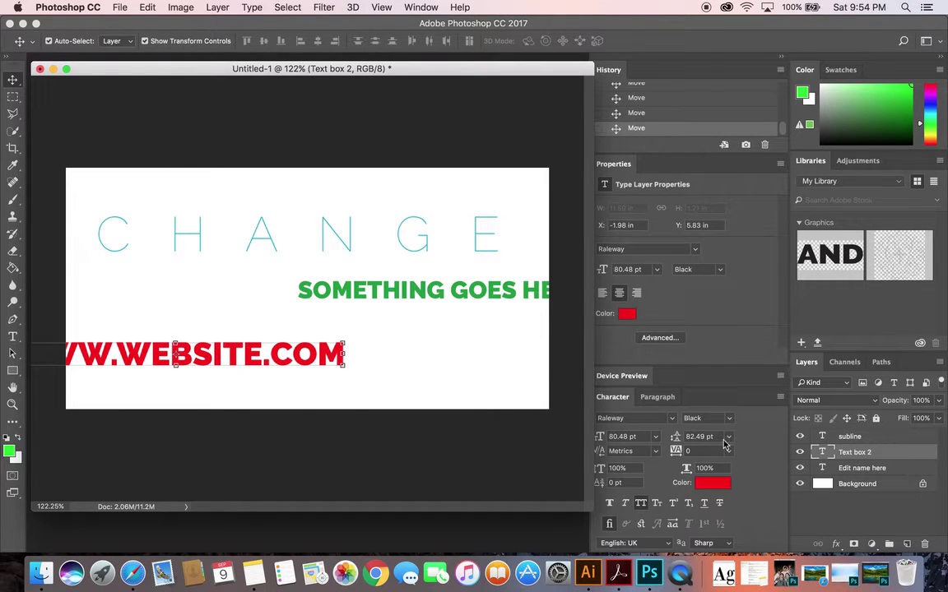
Select the subline, Text box 2 and Edit name here layers together and deselect them.
click(874, 440)
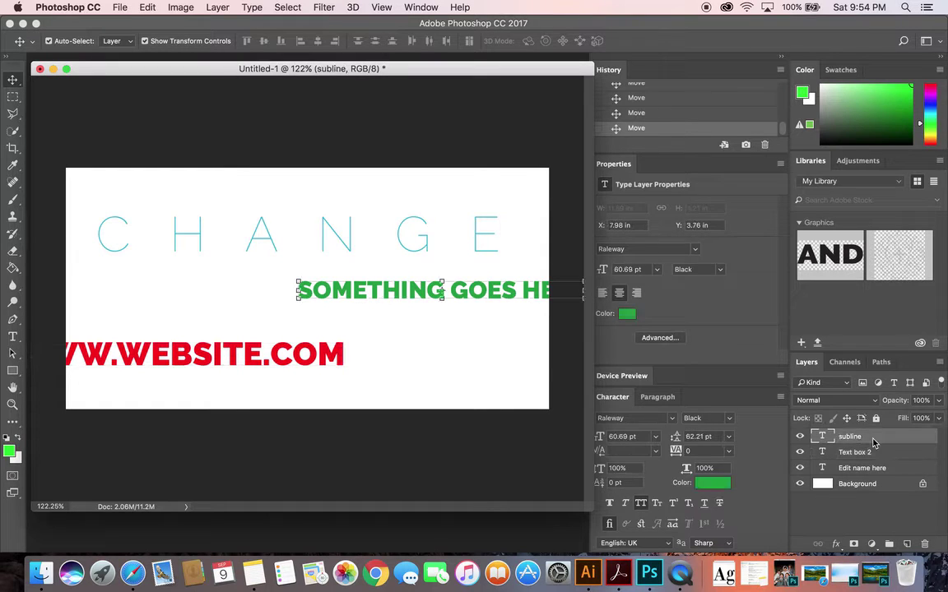
click(872, 452)
click(869, 468)
click(875, 438)
shift+click(862, 469)
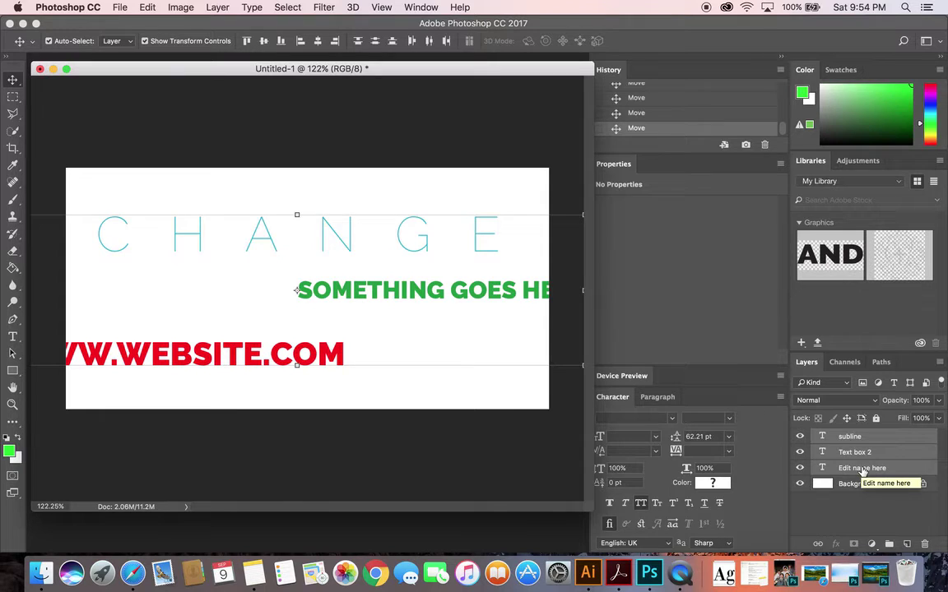
click(861, 482)
click(41, 100)
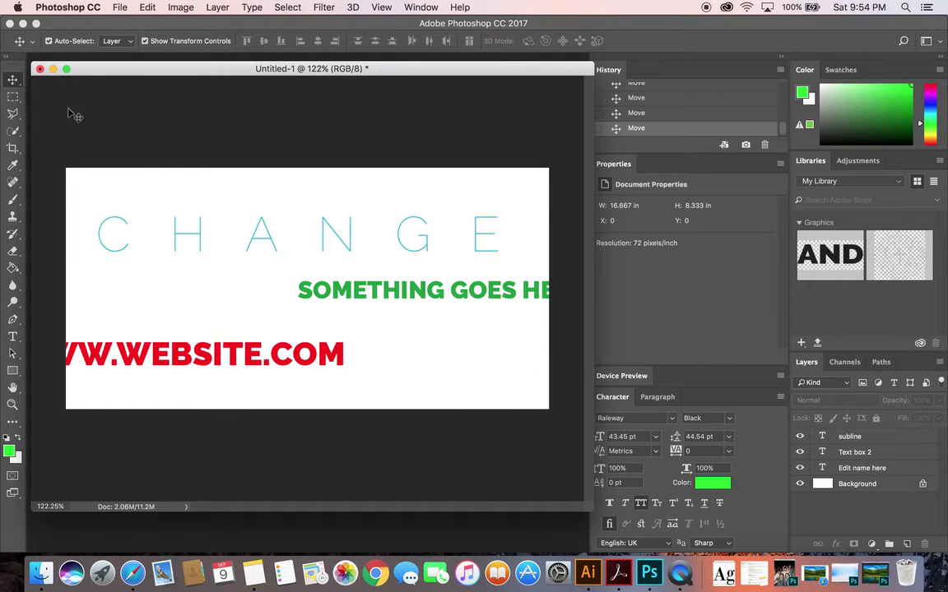
Select all three text lines with a marquee around them and shift them together slightly to the left.
drag(68, 101, 514, 436)
click(202, 133)
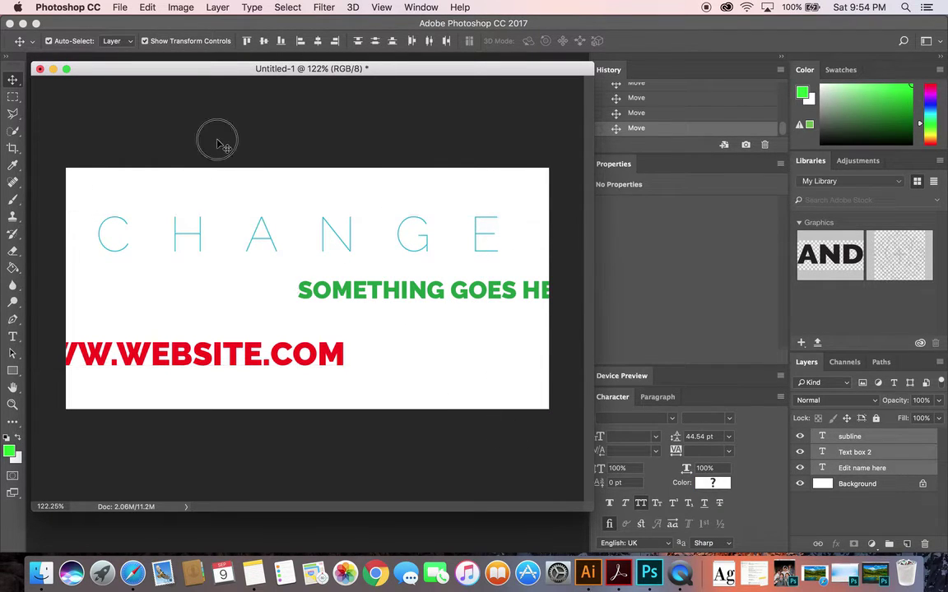
drag(140, 133, 513, 463)
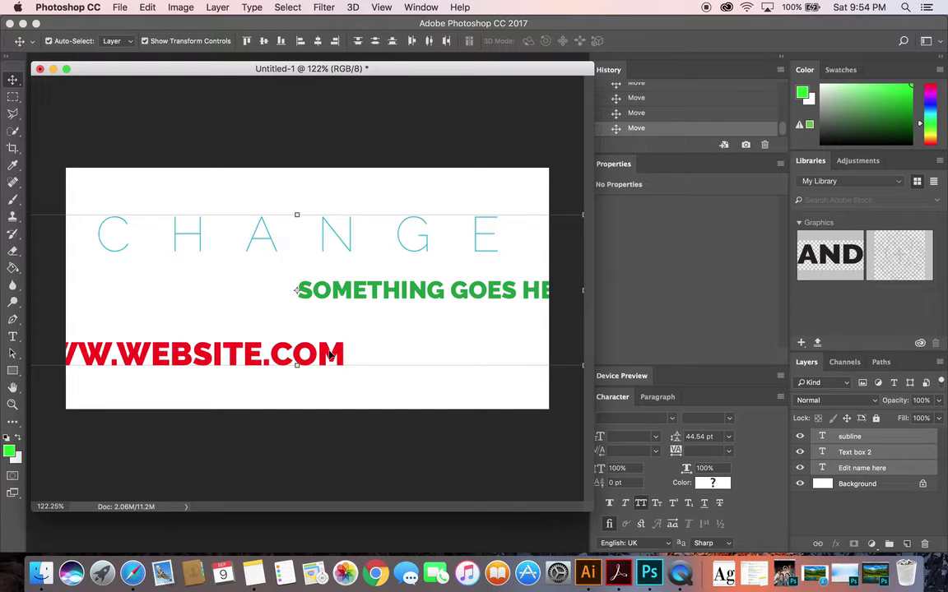
mouse_move(323, 352)
mouse_down()
mouse_move(323, 338)
mouse_move(382, 332)
mouse_move(493, 392)
mouse_move(278, 409)
mouse_move(205, 288)
mouse_move(430, 279)
mouse_move(340, 422)
mouse_move(271, 319)
mouse_move(317, 338)
mouse_move(311, 352)
mouse_up()
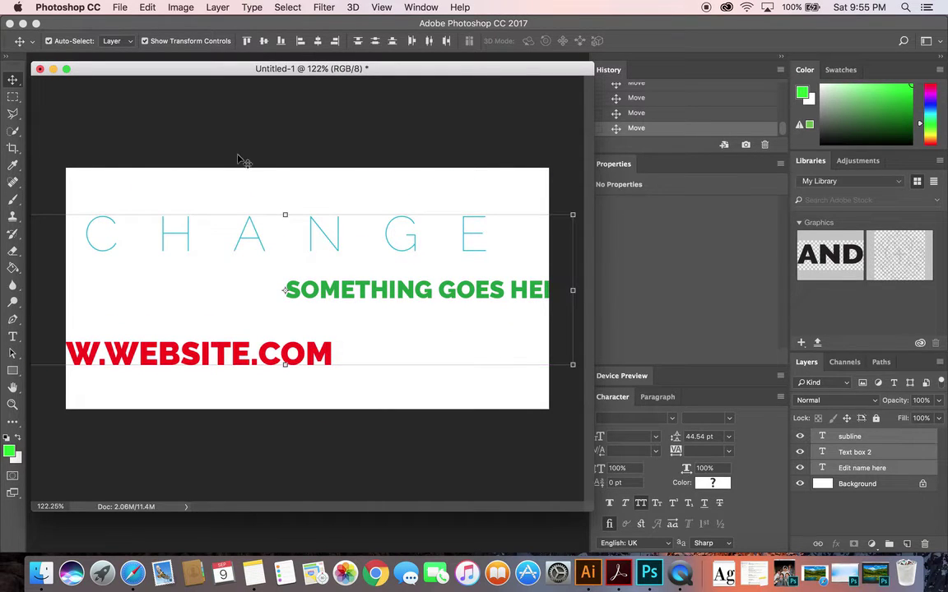
Align the three text lines by their horizontal centers and move them together to the middle of the canvas.
drag(135, 148, 506, 401)
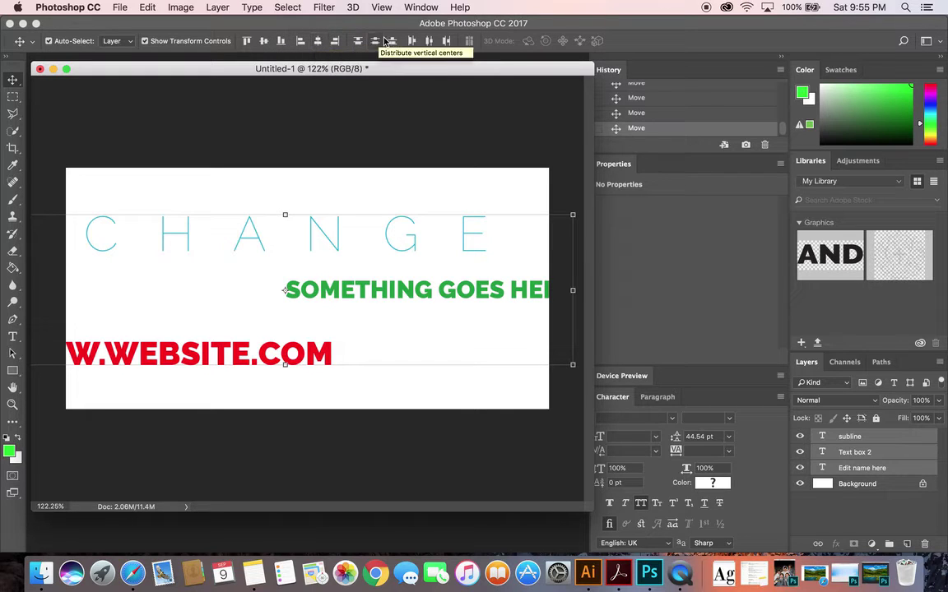
click(318, 41)
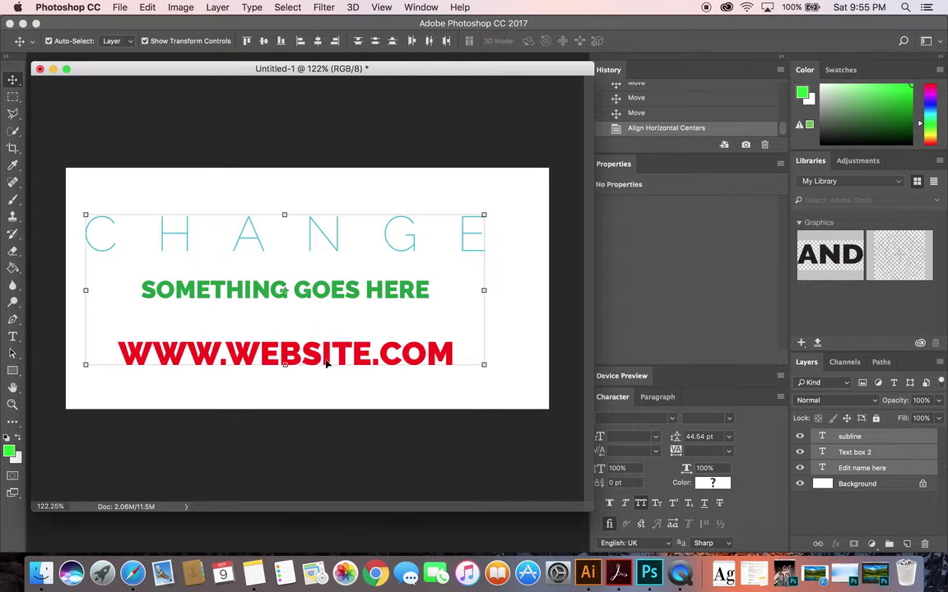
drag(337, 294, 364, 286)
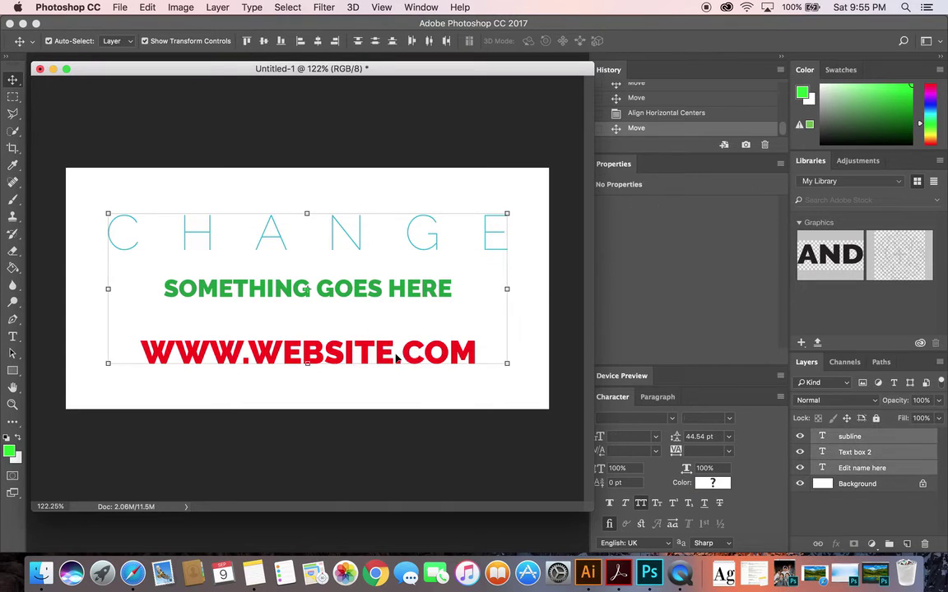
drag(392, 354, 389, 353)
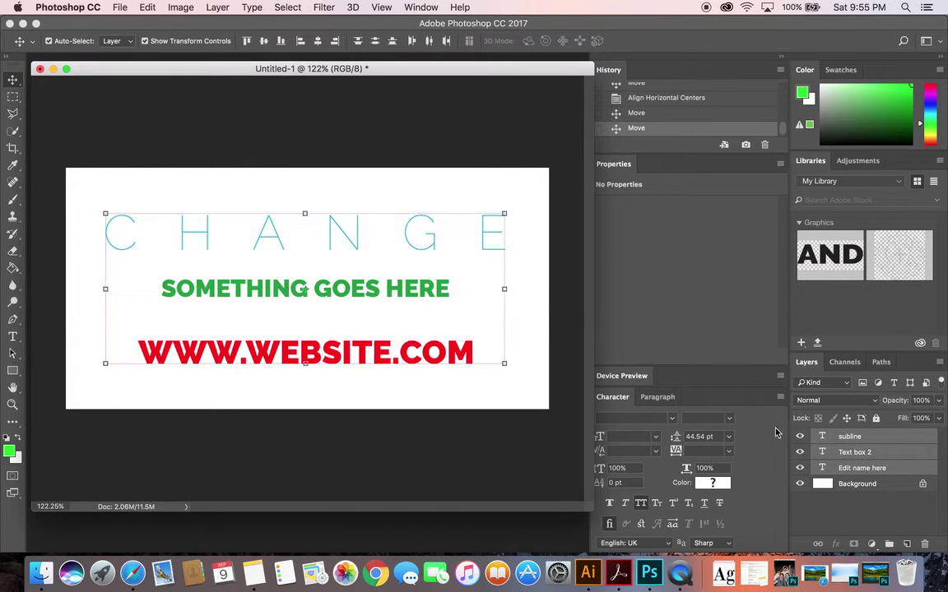
Reselect the three text lines and try aligning them by left edges, right edges and horizontal centers.
click(300, 161)
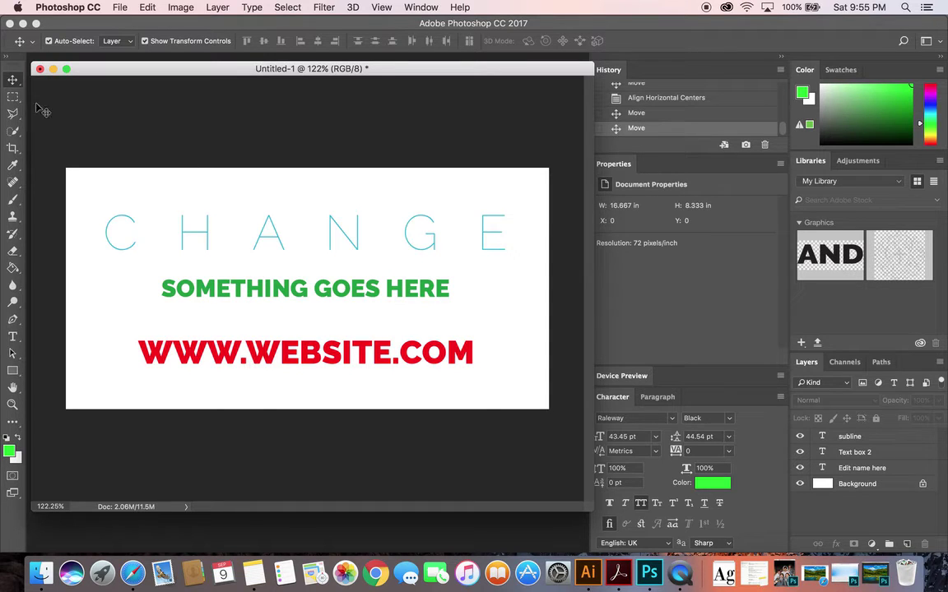
drag(335, 291, 561, 470)
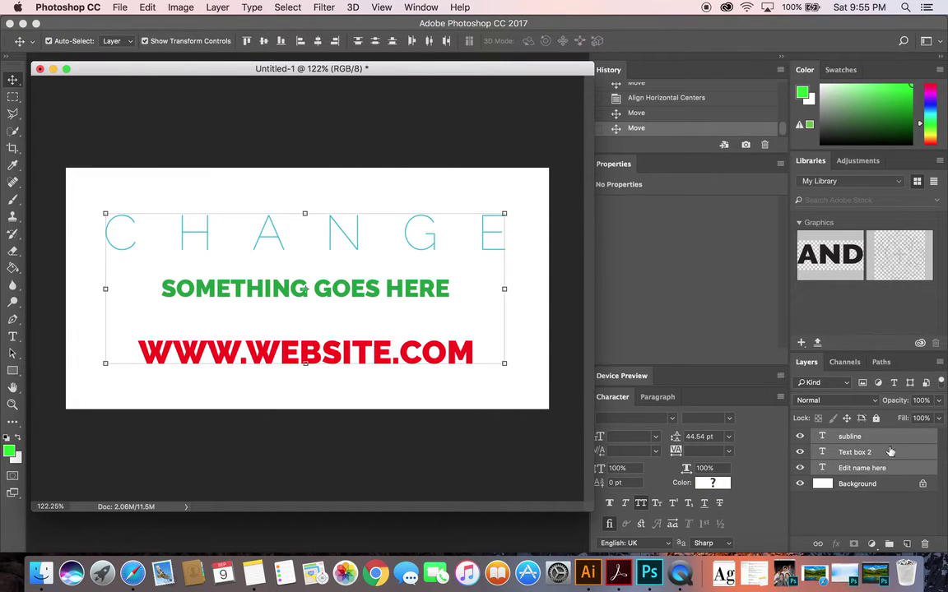
click(301, 44)
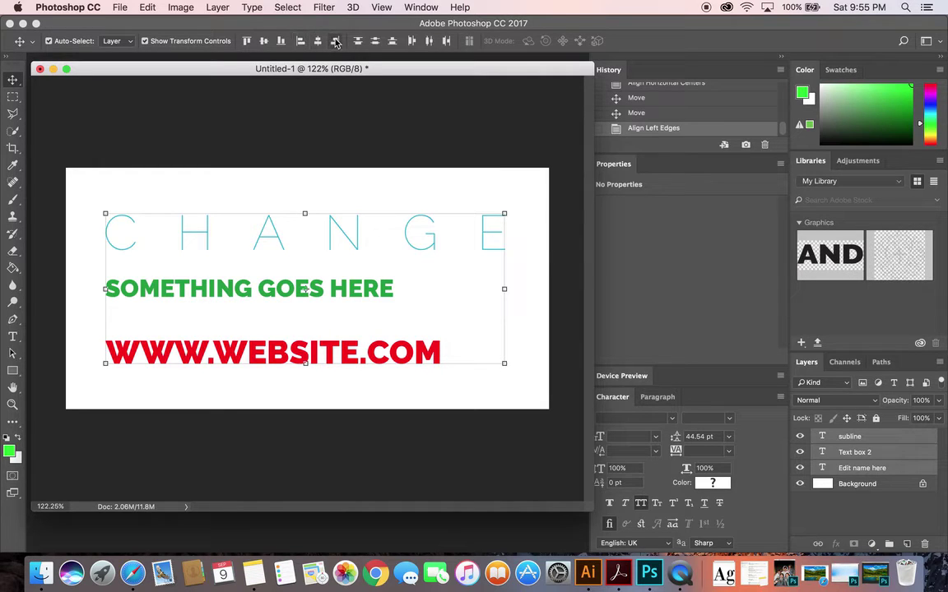
click(336, 43)
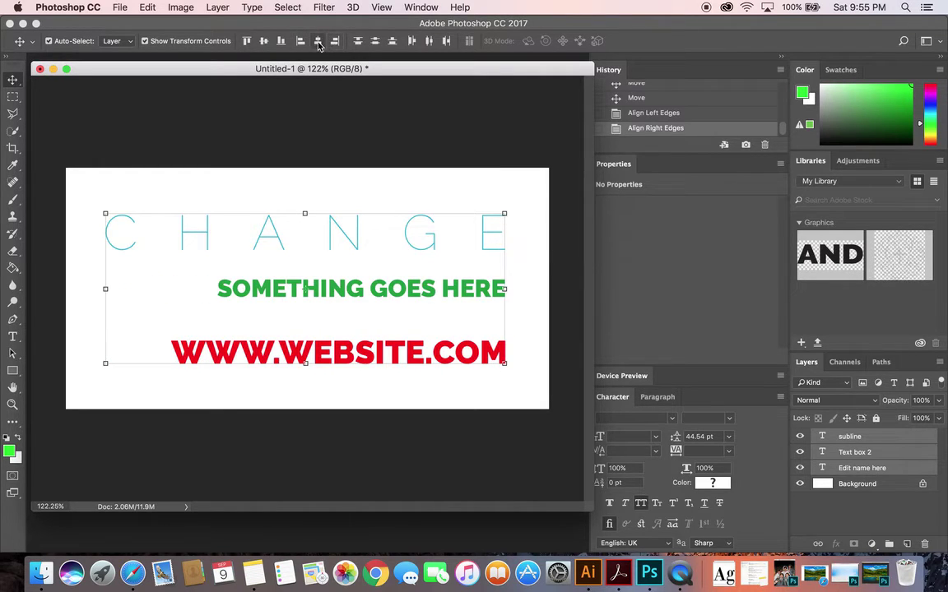
click(319, 42)
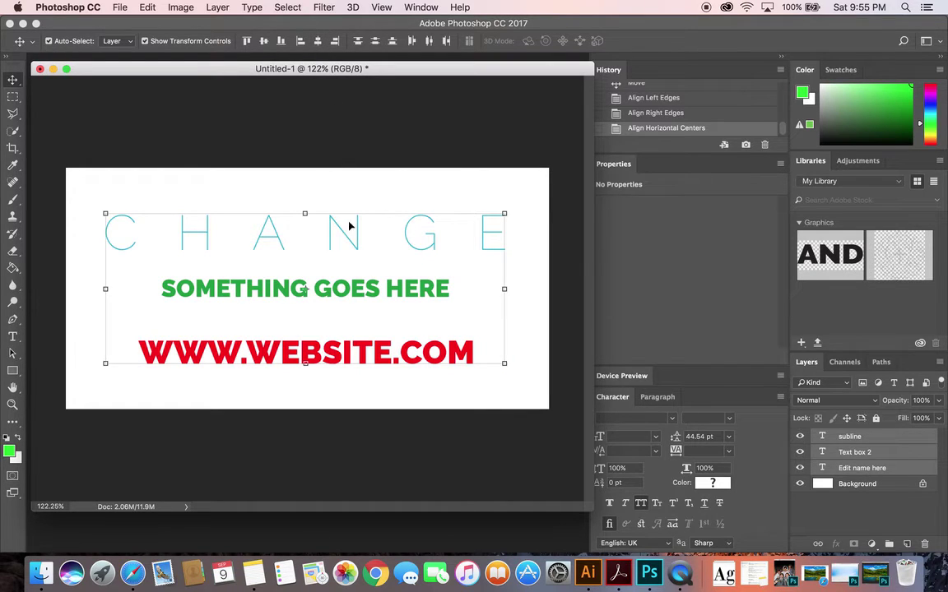
Raise the CHANGE heading, lower the website address near the canvas's lower edge, and place the green subline under the heading's right end.
drag(358, 244, 348, 230)
click(351, 144)
mouse_move(379, 269)
mouse_down()
mouse_move(378, 302)
mouse_move(383, 264)
mouse_up()
drag(394, 335, 400, 386)
drag(388, 283, 466, 253)
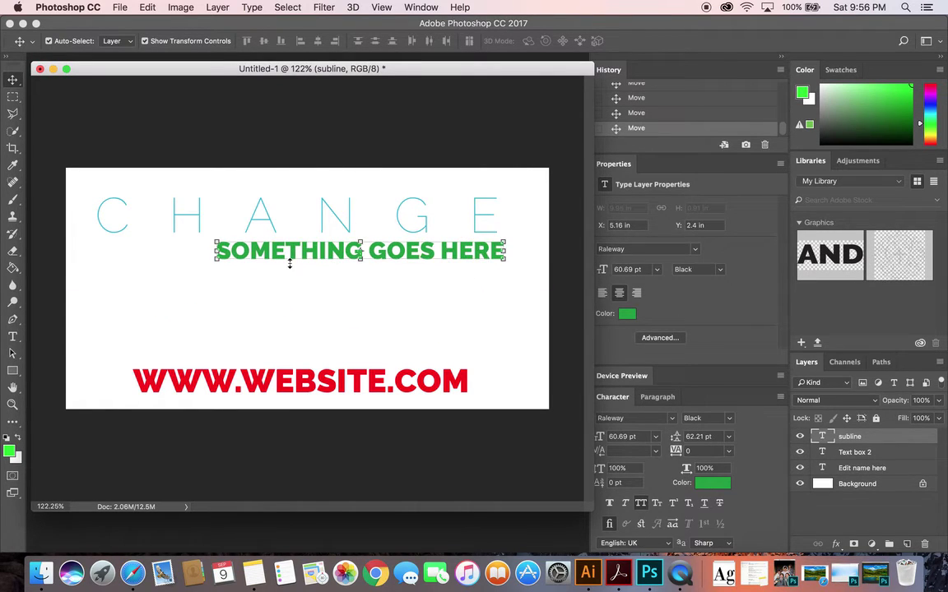
Enlarge the green subline to about the CHANGE heading's width, and shrink the website address to sit centered near the canvas's lower edge.
drag(219, 262, 96, 279)
key(Return)
drag(303, 386, 303, 364)
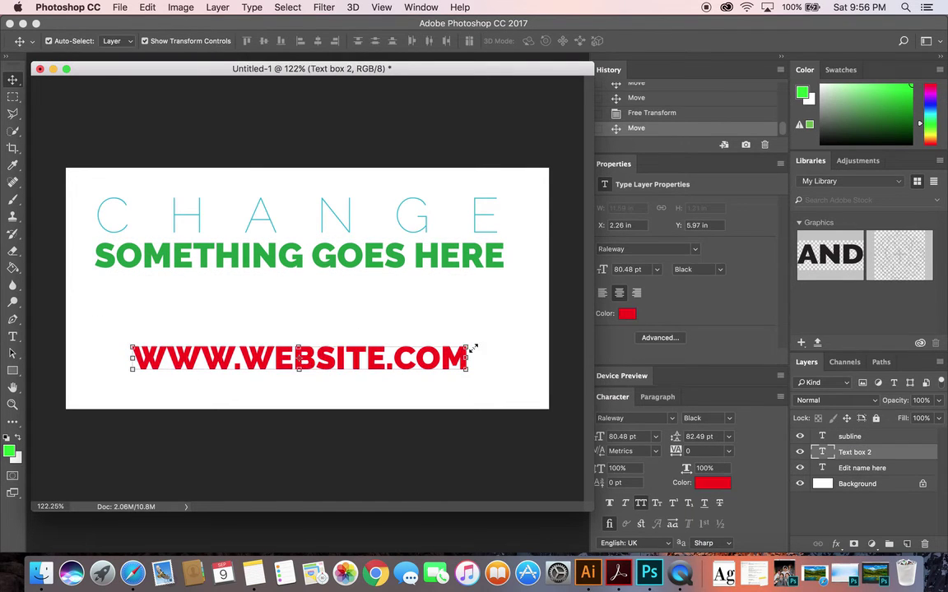
drag(464, 345, 391, 384)
key(Return)
click(360, 317)
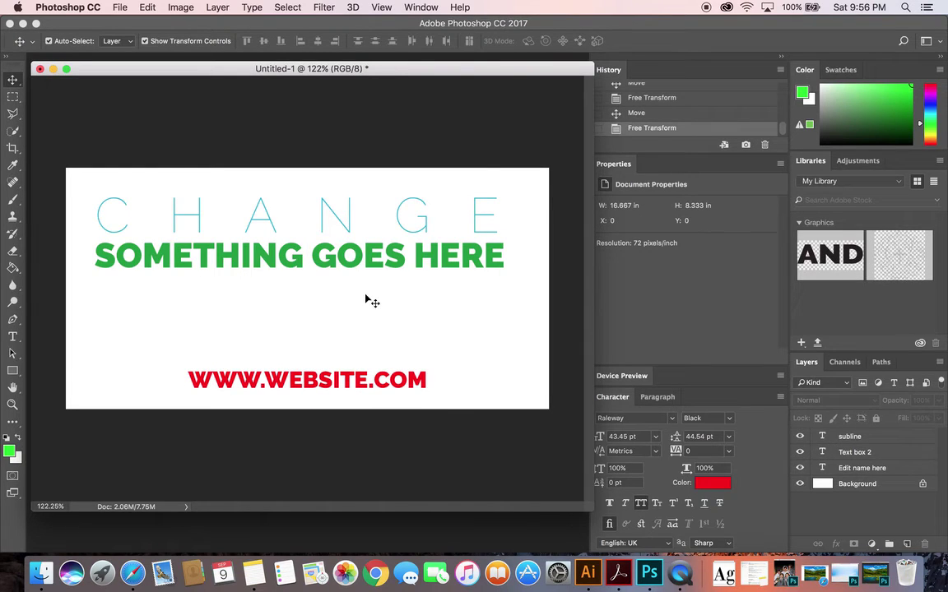
Break the green subline into three lines with one word each and shift the text block slightly down and right.
drag(370, 263, 368, 264)
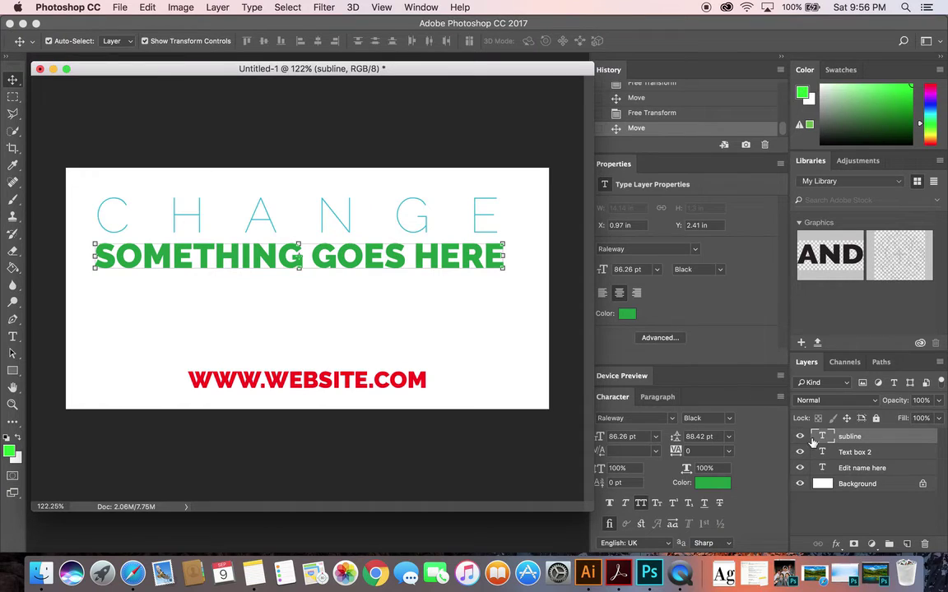
double_click(393, 264)
click(318, 258)
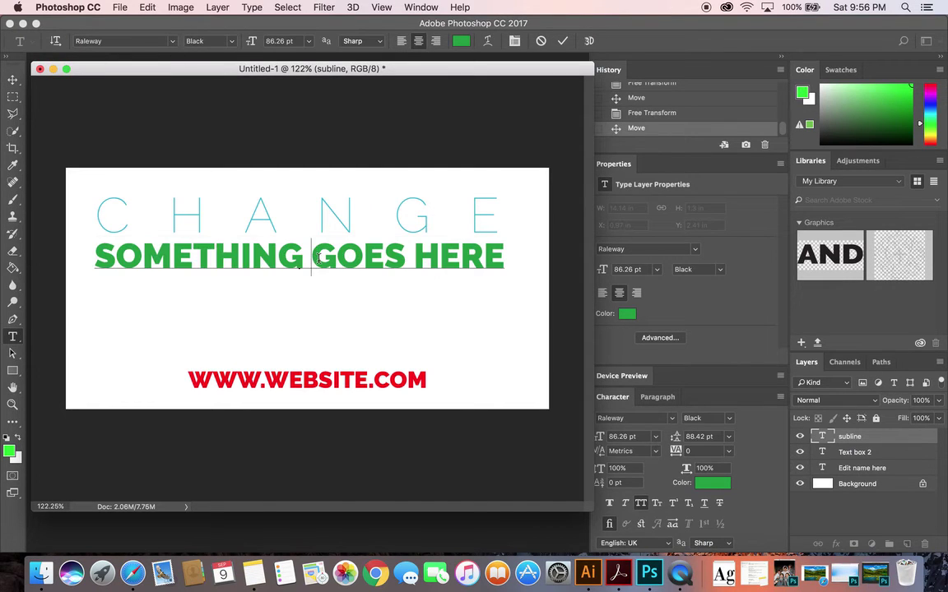
key(Return)
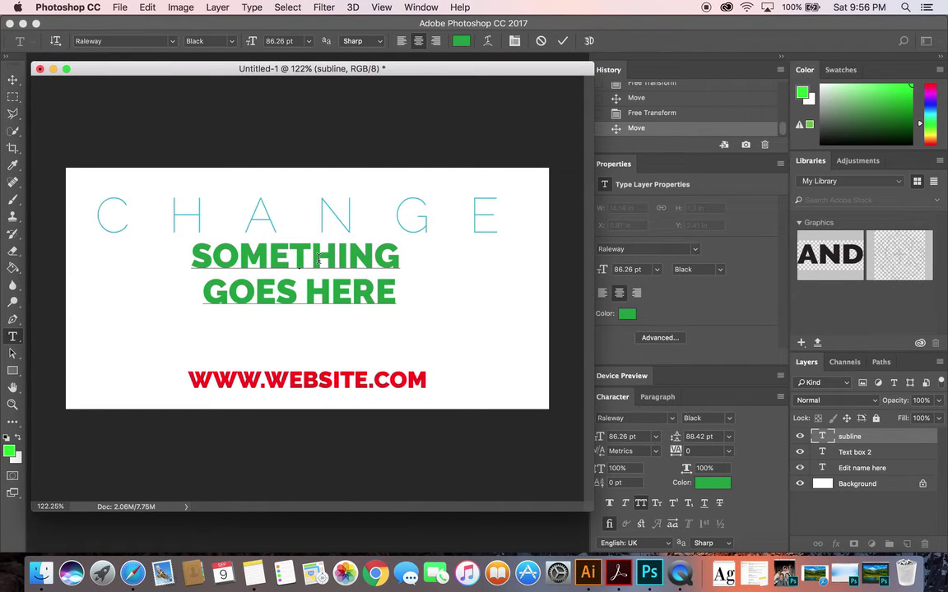
click(302, 289)
key(Return)
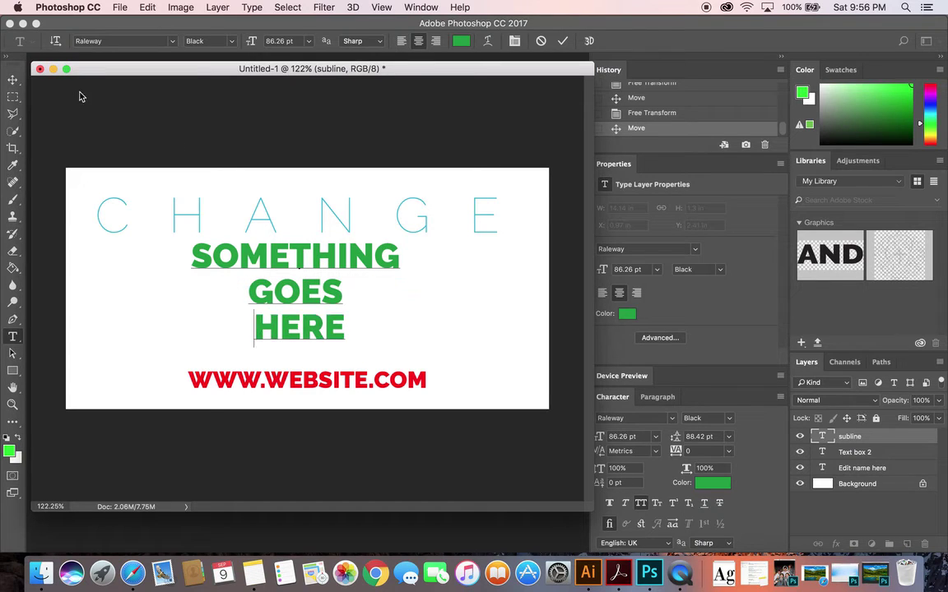
click(12, 80)
drag(350, 265, 368, 274)
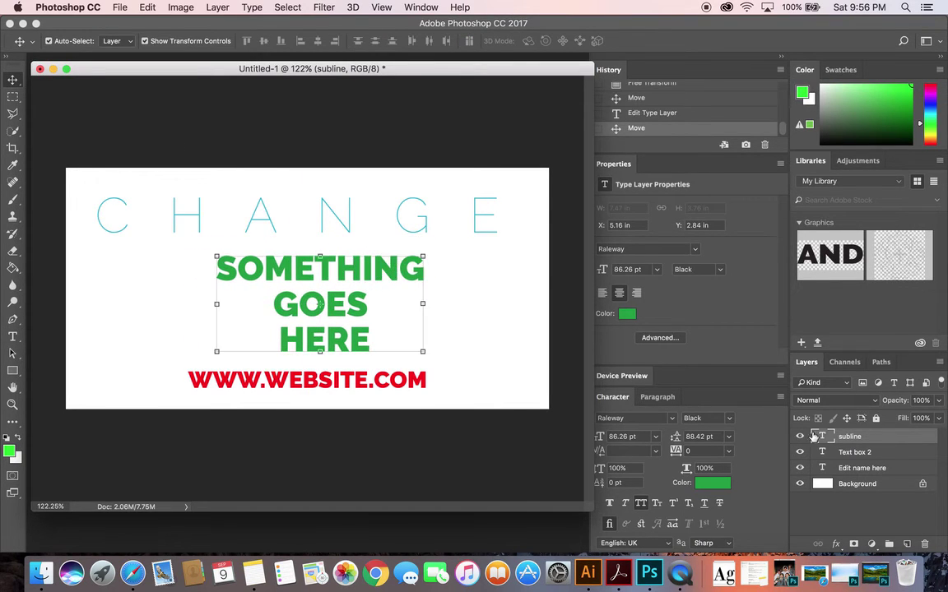
Rejoin the green subline into a single line and move it left to line up beneath the CHANGE heading.
double_click(813, 436)
click(282, 303)
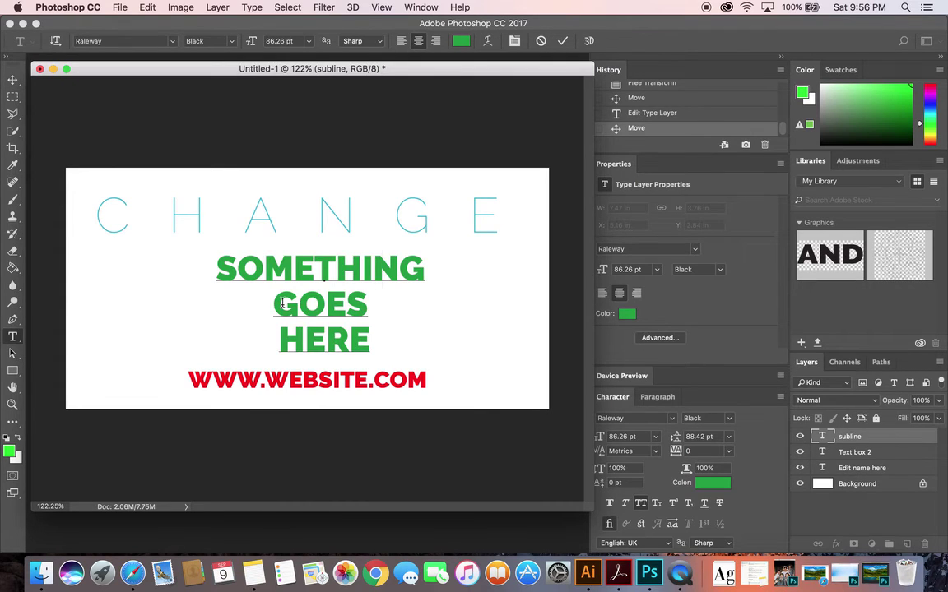
key(BackSpace)
key(BackSpace)
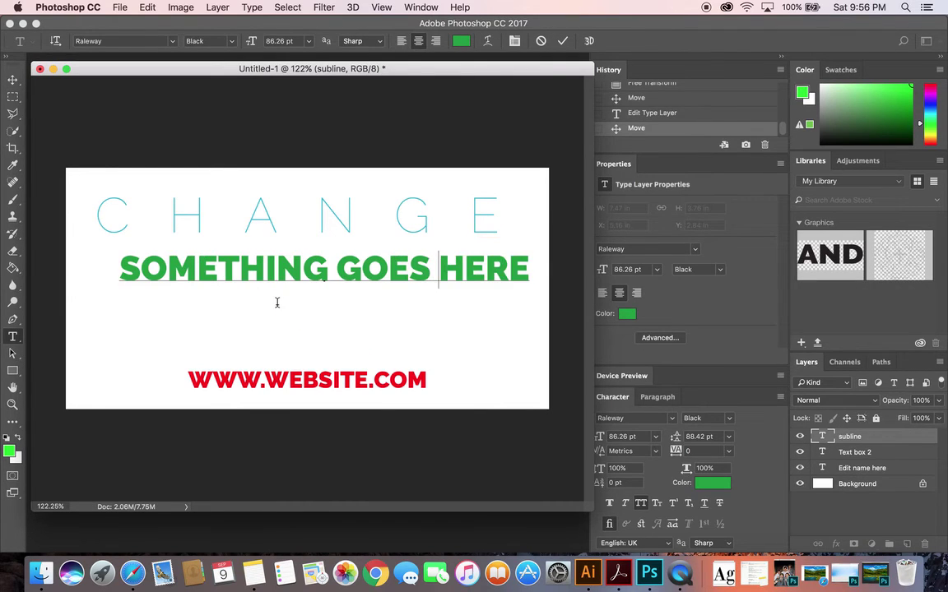
click(13, 80)
drag(483, 271, 457, 271)
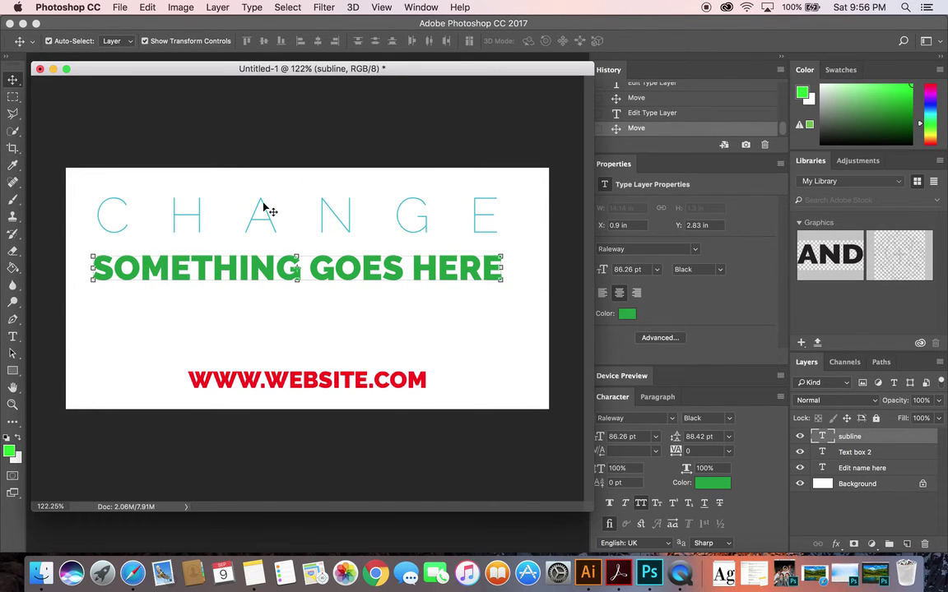
click(264, 231)
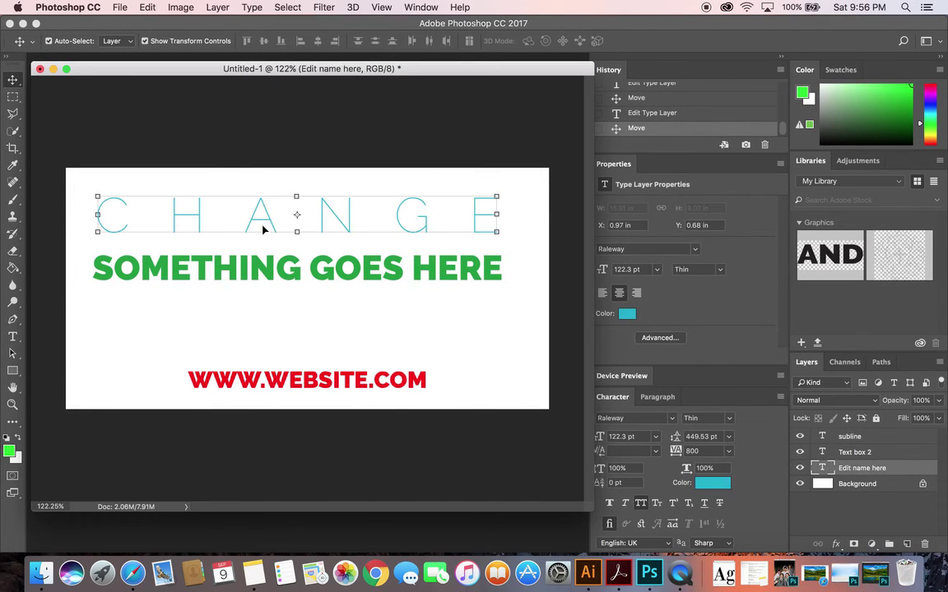
click(922, 470)
double_click(922, 471)
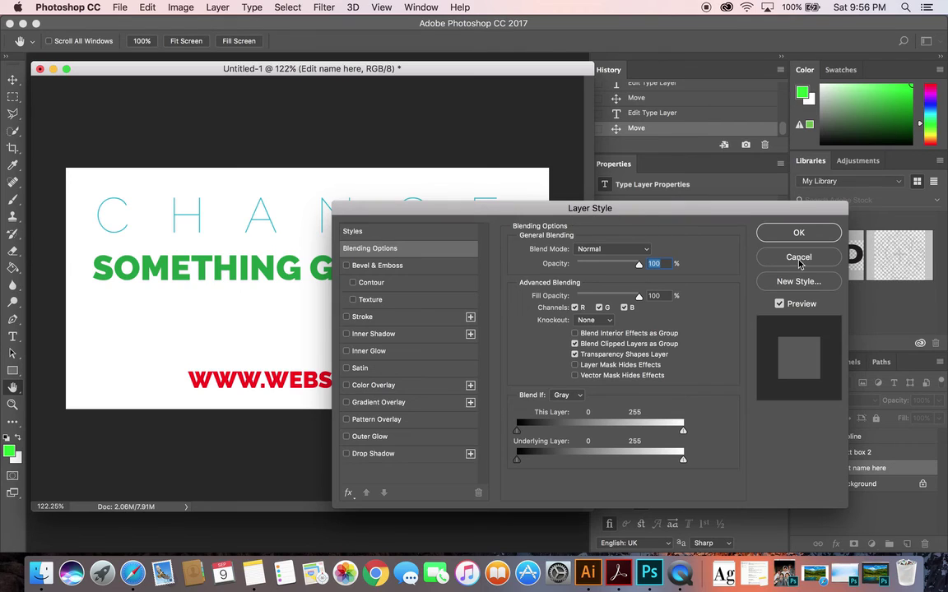
key(Escape)
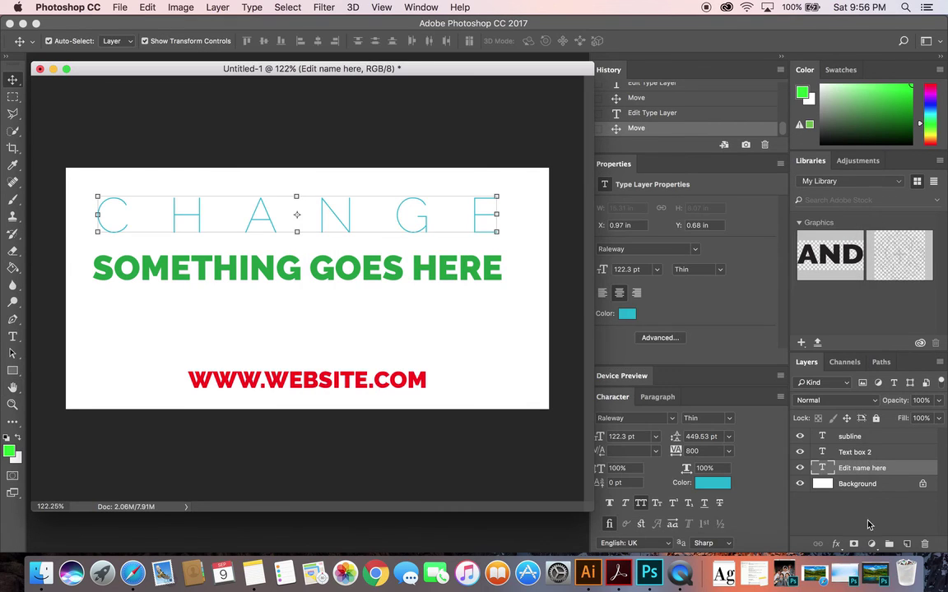
Select the website address and subline layers in turn to check which text each holds, ending on the website address.
click(849, 454)
click(907, 438)
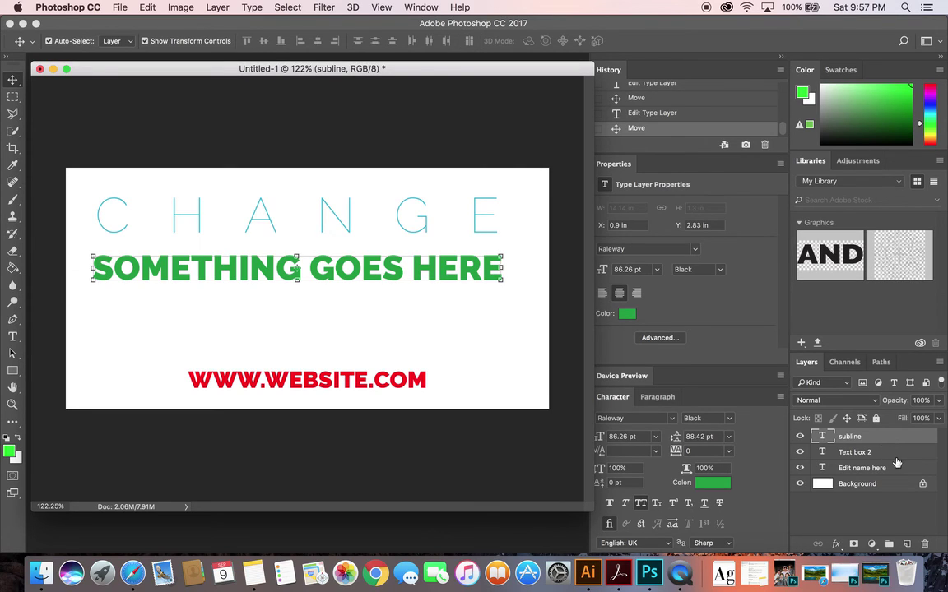
click(895, 456)
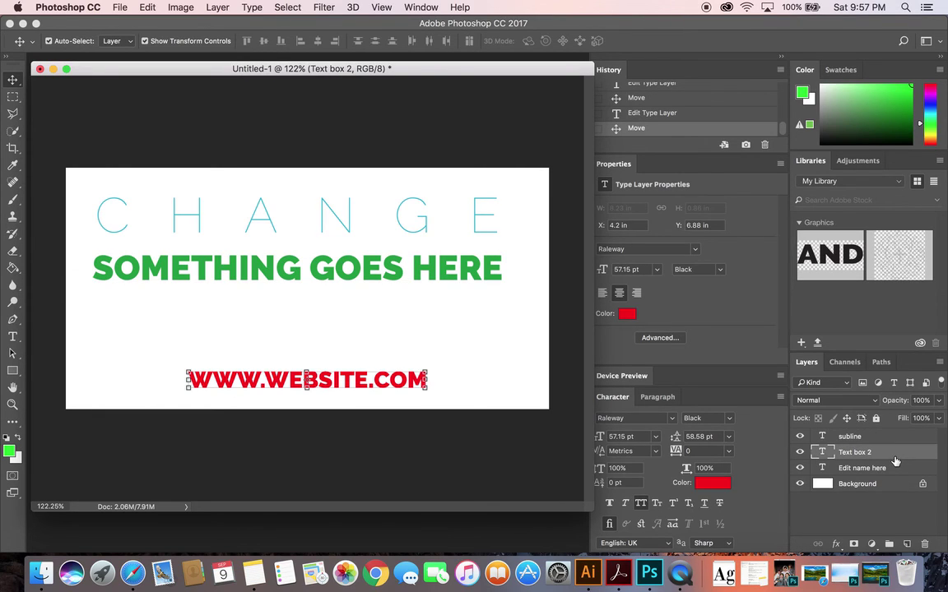